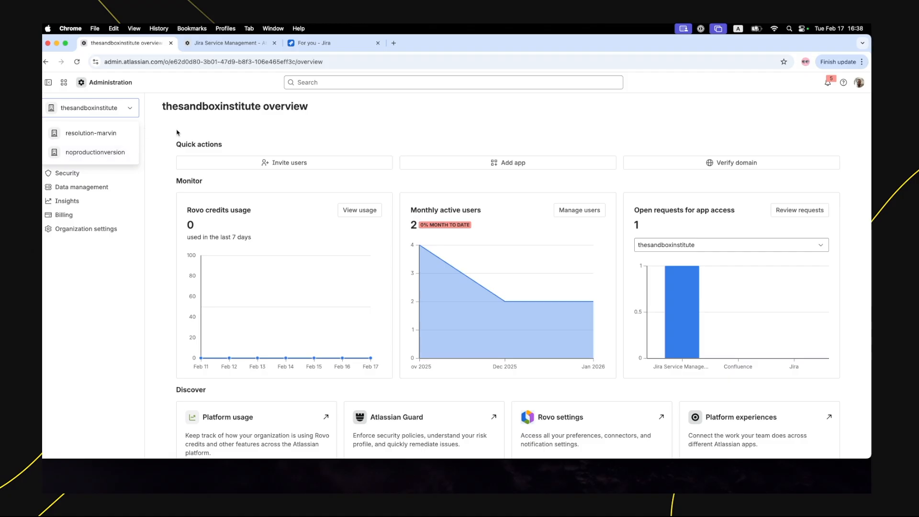
Step: Open the organization's user directory and examine the full list of users with their statuses
click(177, 133)
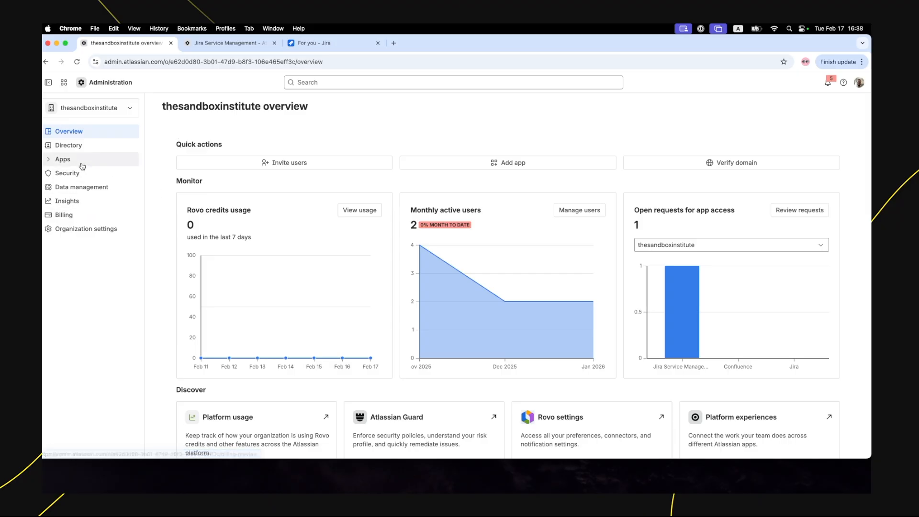
click(52, 144)
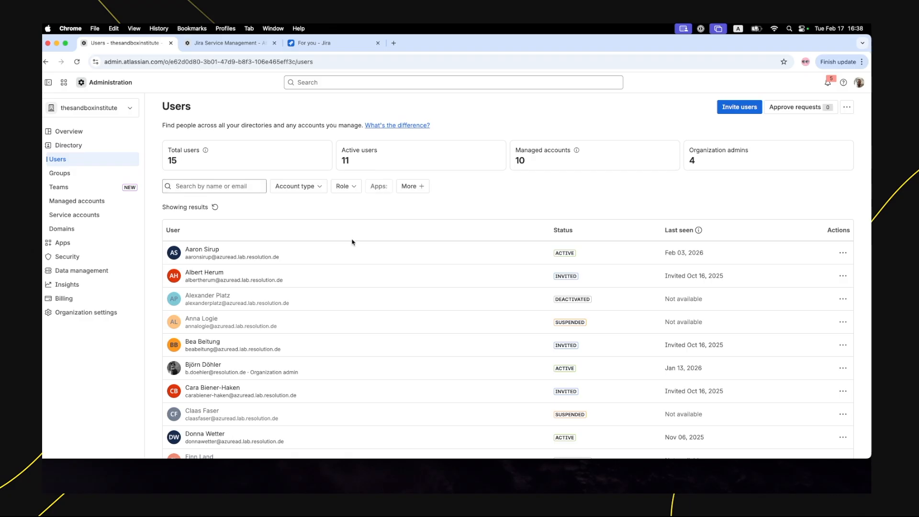
scroll(379, 302, down, 5)
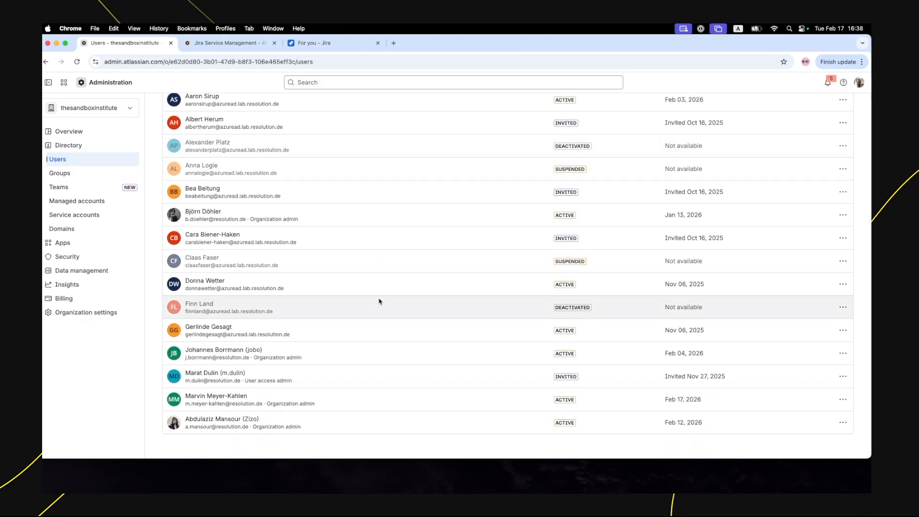
scroll(379, 302, up, 5)
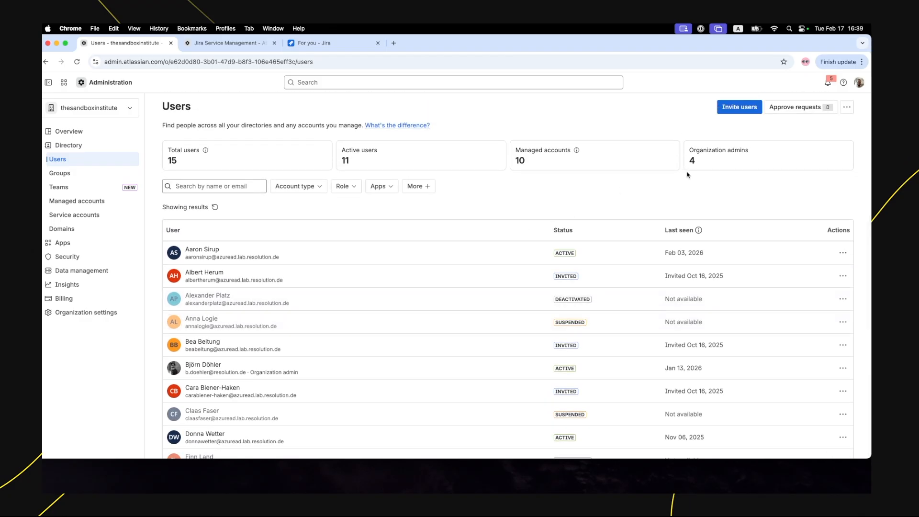
Step: Open the user invitation form, review its email field and per-app role options, and leave without inviting anyone
click(746, 111)
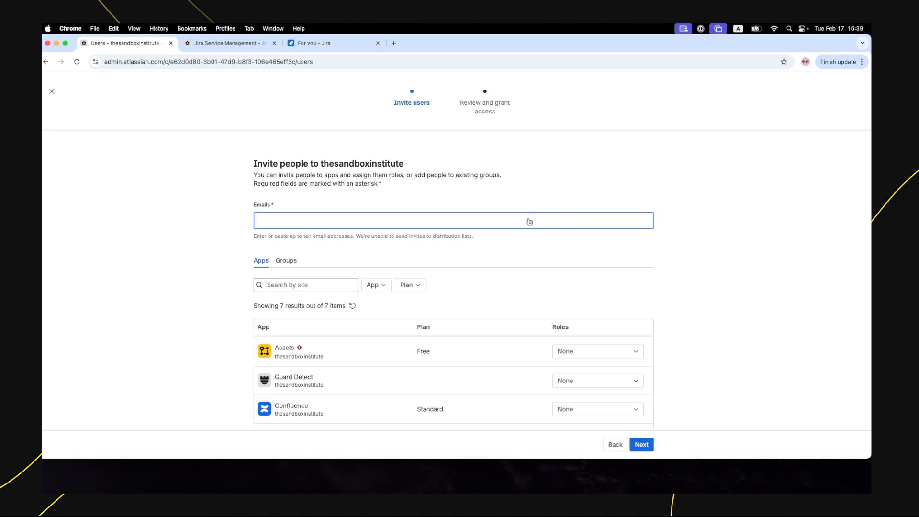
scroll(526, 251, down, 5)
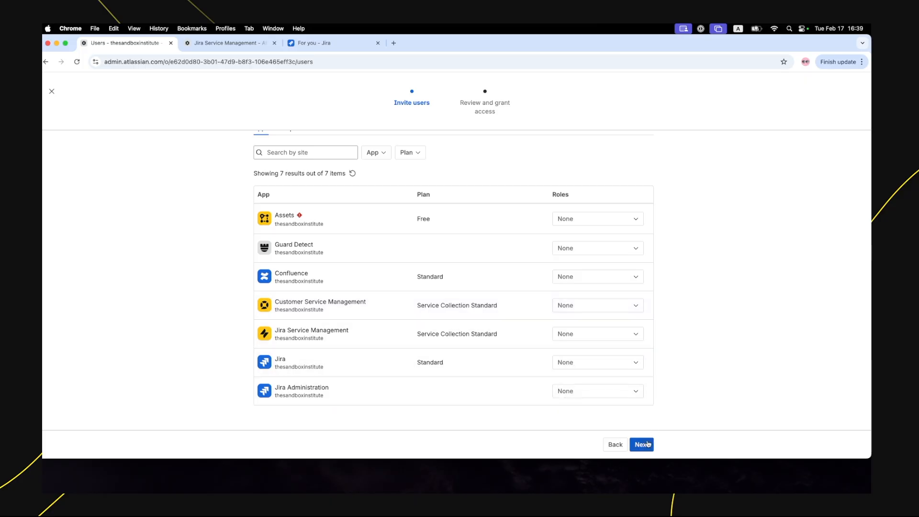
scroll(526, 353, up, 3)
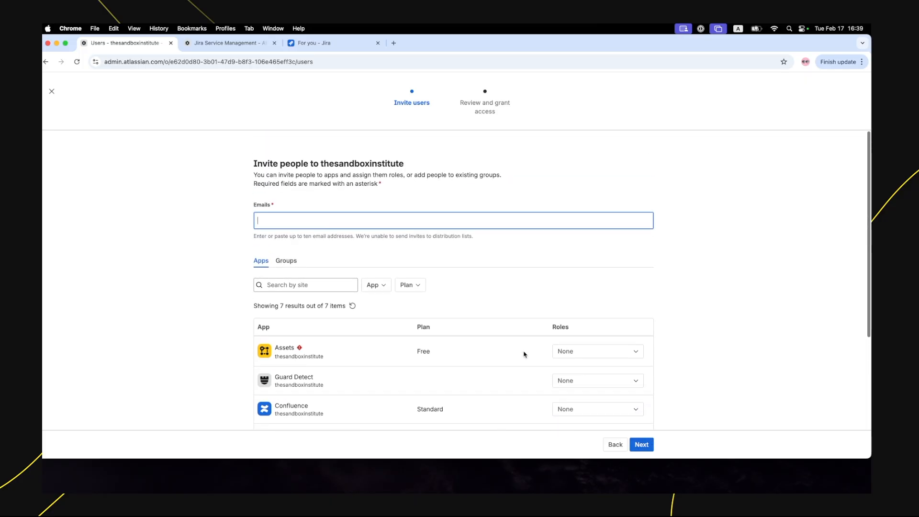
scroll(525, 354, down, 3)
scroll(523, 186, up, 2)
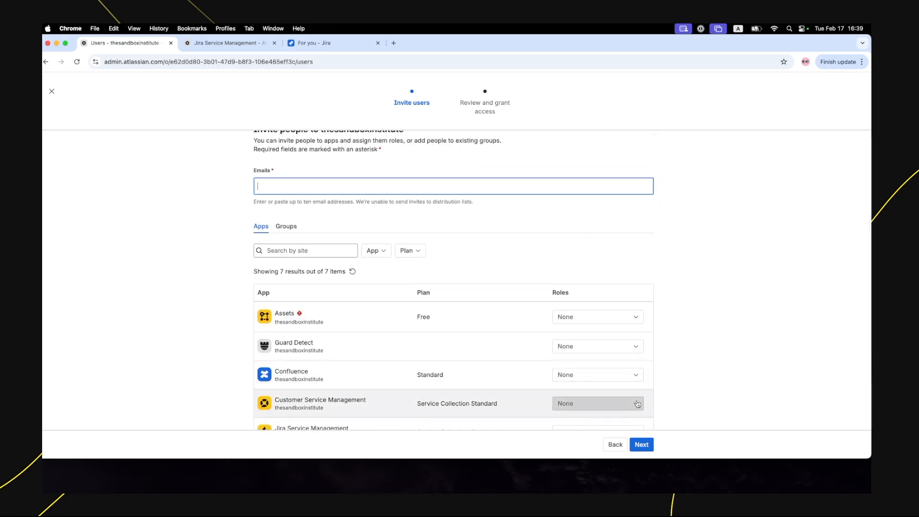
scroll(622, 405, down, 3)
scroll(638, 404, down, 2)
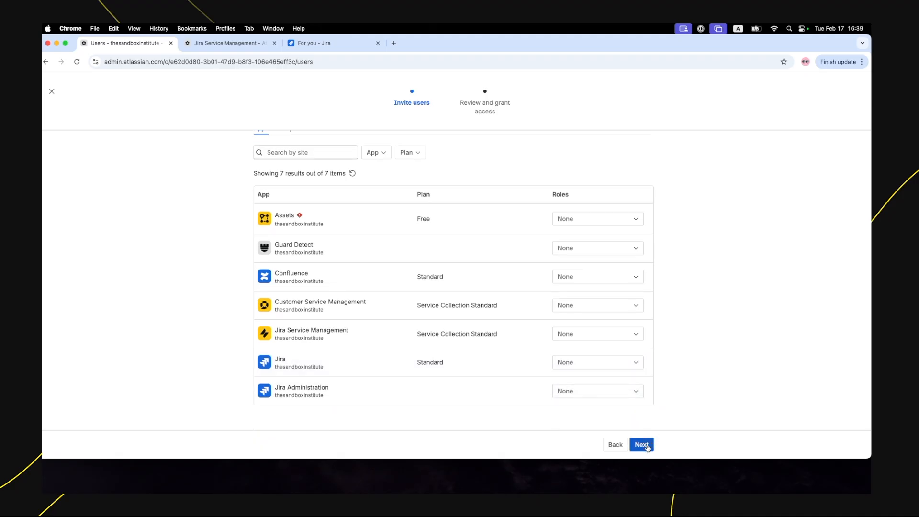
click(615, 447)
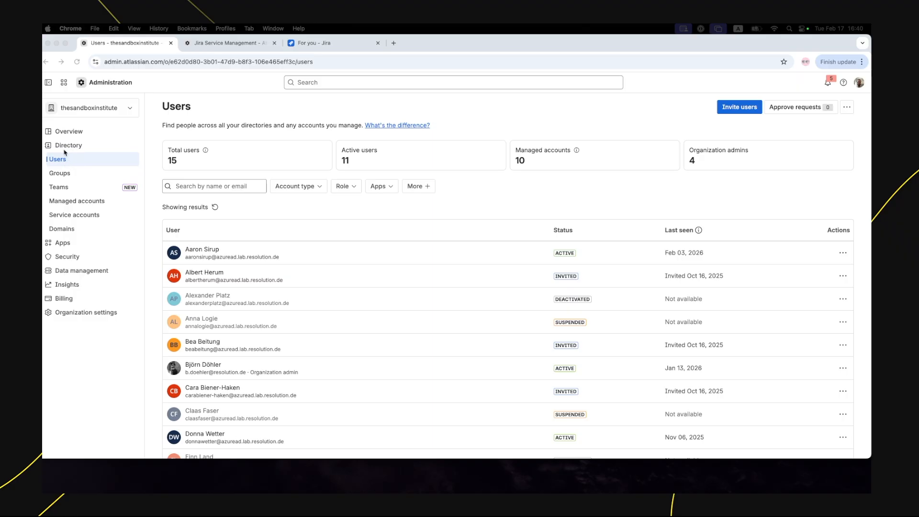
Step: Create a directory group named "Developers" with the description "A group for all Developers"
click(60, 173)
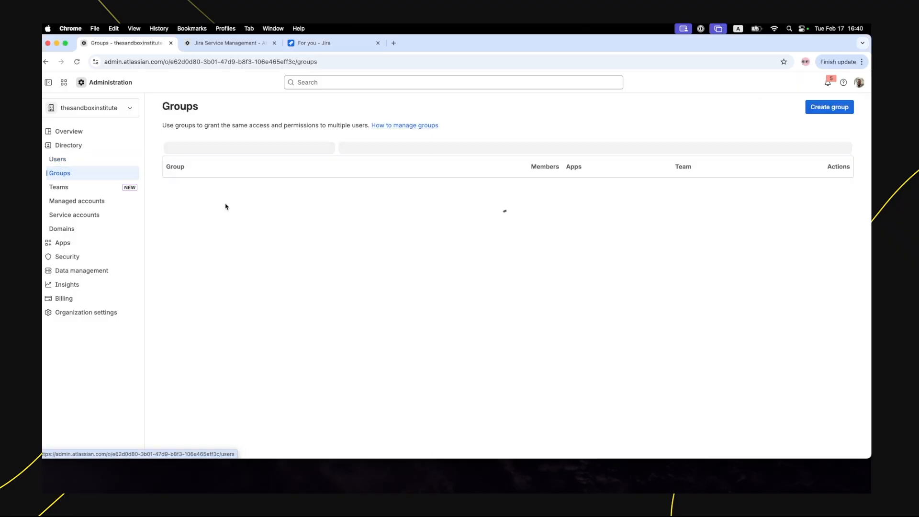
click(830, 107)
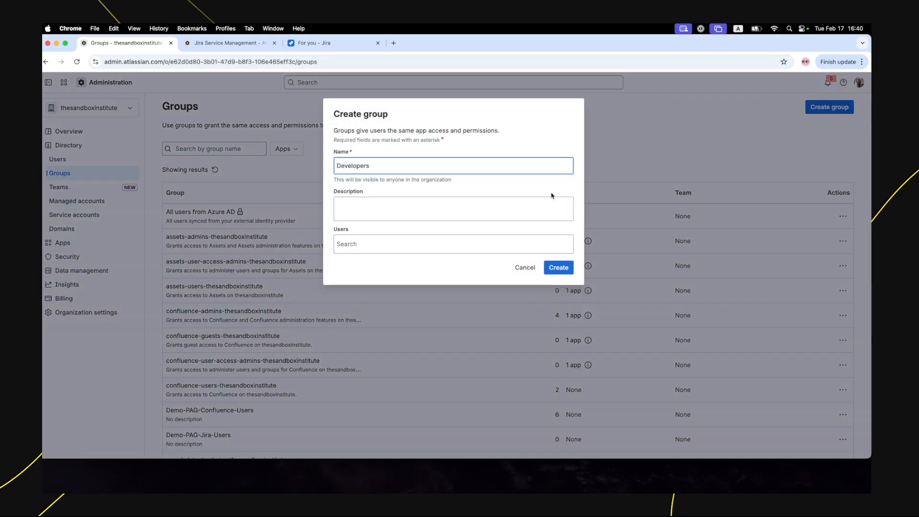
click(535, 214)
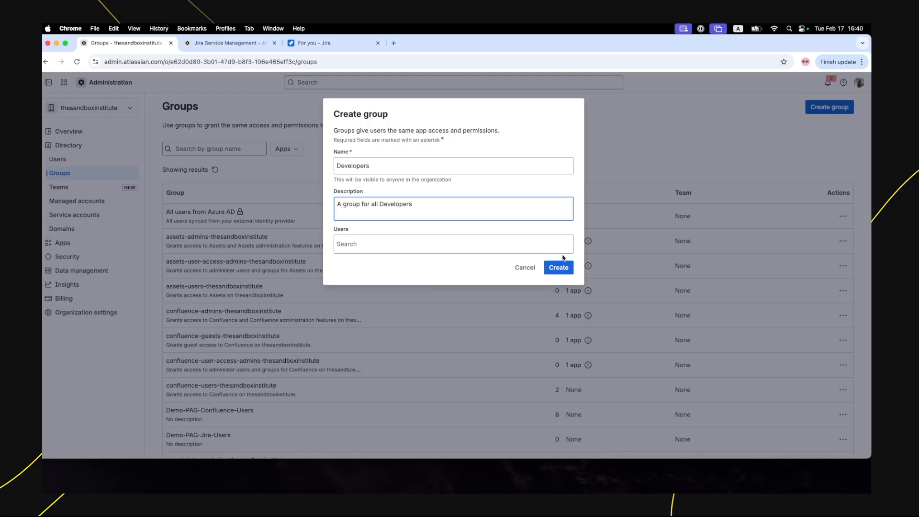
click(564, 271)
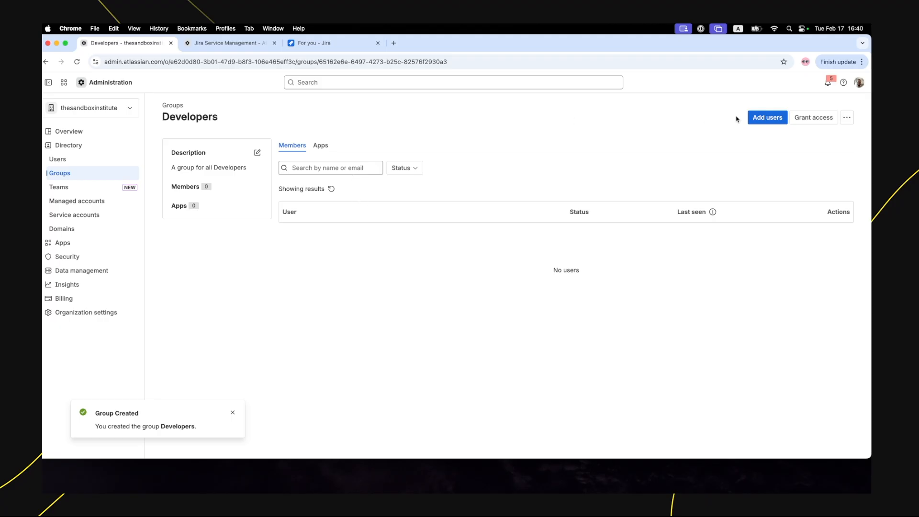
Step: Search for users by first name and add the two matching users to the Developers group
click(767, 118)
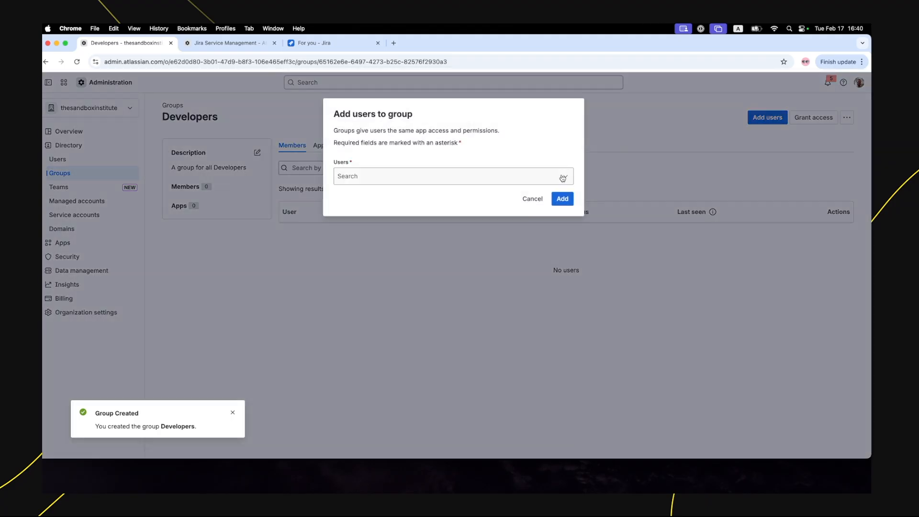
click(563, 177)
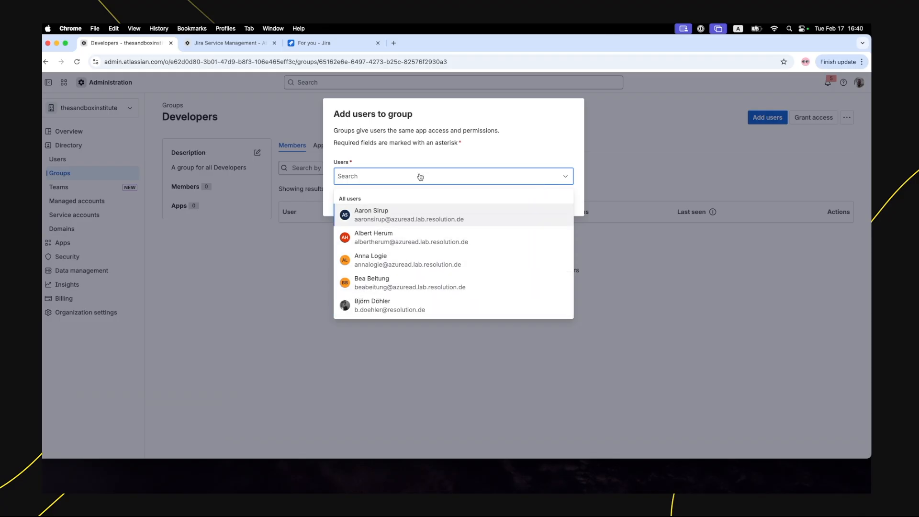
click(525, 176)
click(516, 178)
text(aar)
click(490, 208)
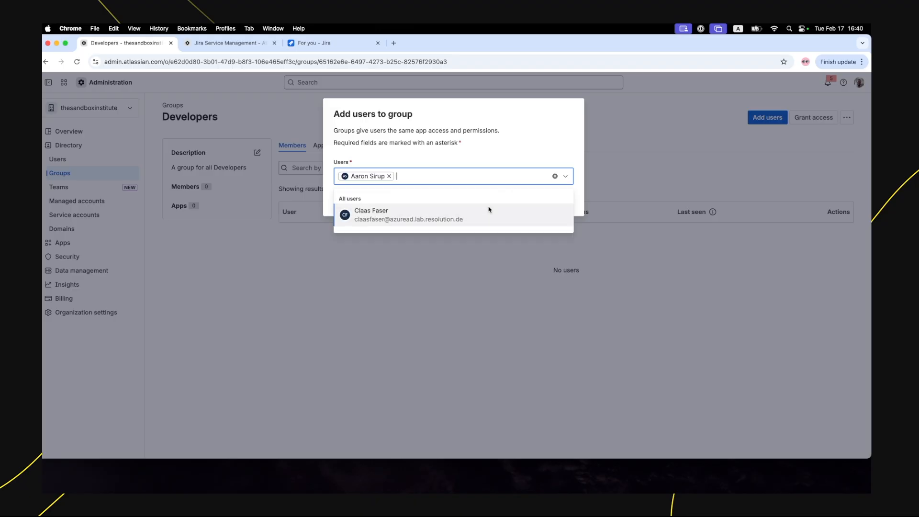
click(566, 178)
click(567, 178)
click(478, 217)
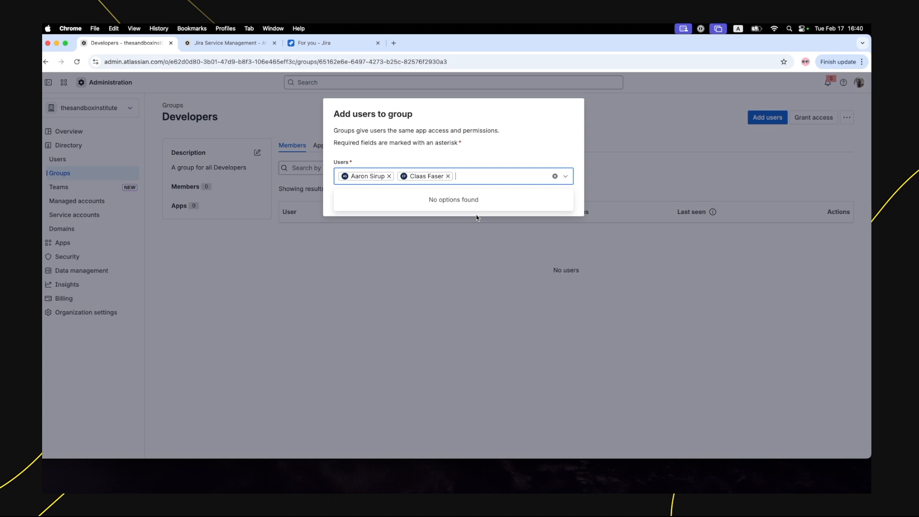
click(503, 151)
click(563, 199)
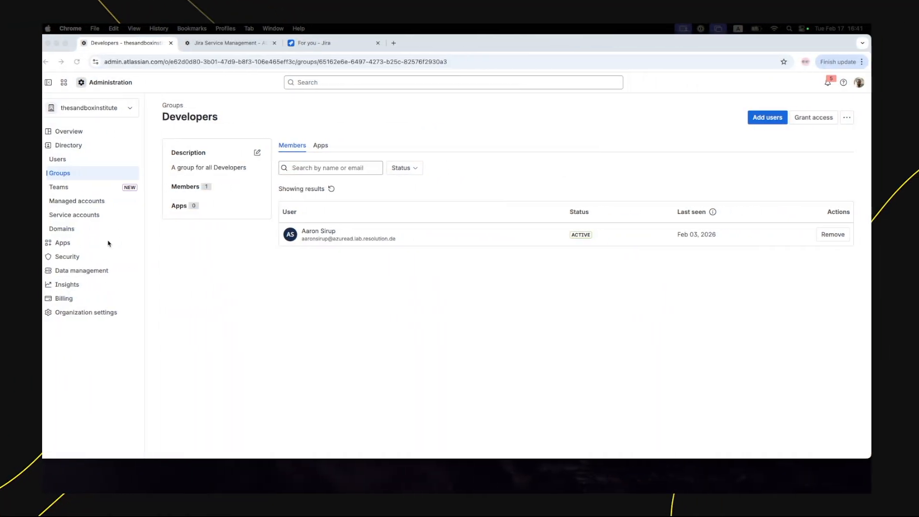
Step: Open the management page for Jira Service Management from the organization's list of Atlassian apps
click(50, 244)
click(75, 258)
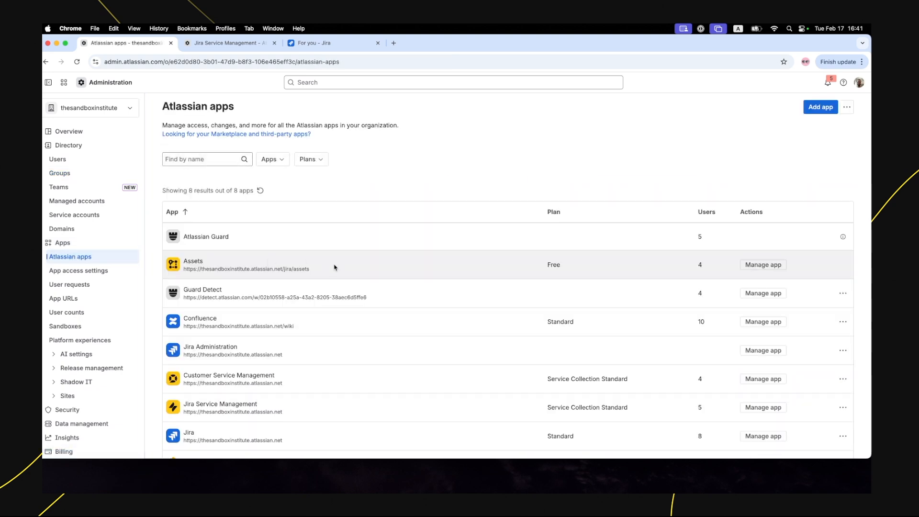
scroll(334, 267, down, 5)
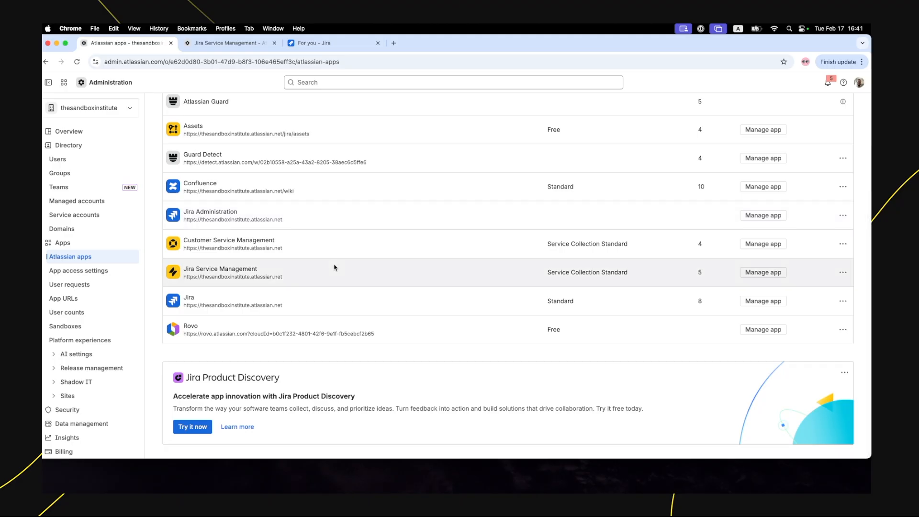
scroll(334, 267, up, 5)
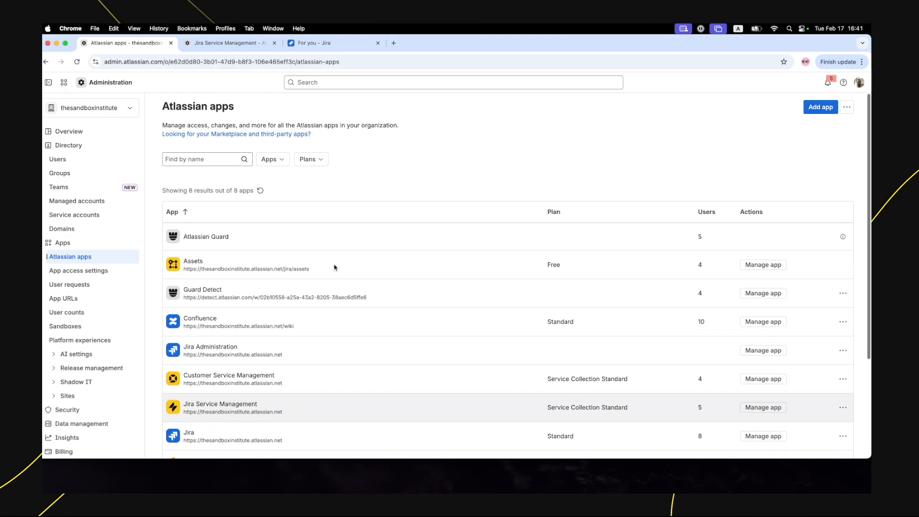
scroll(335, 268, down, 4)
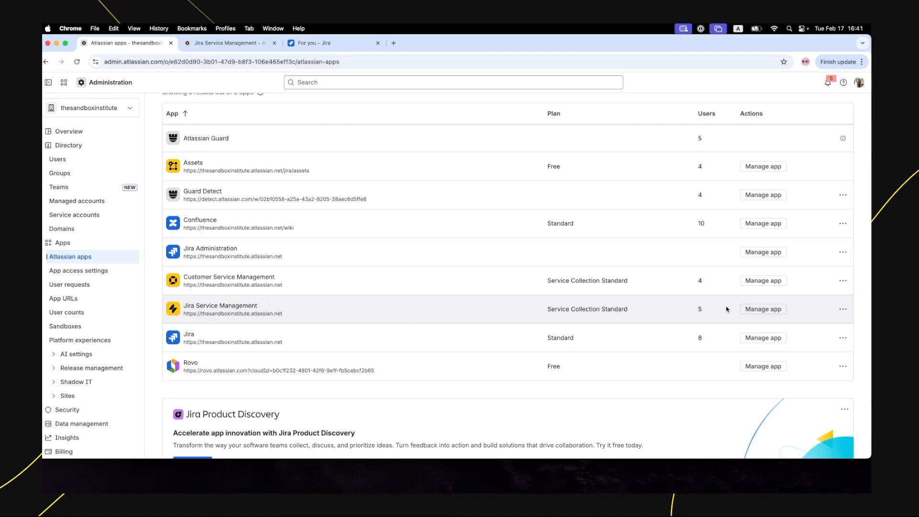
click(762, 309)
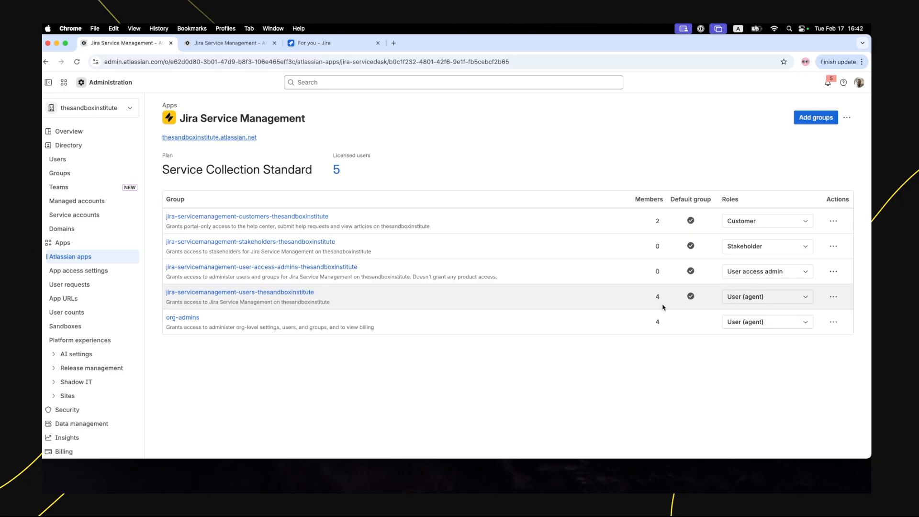
Step: Add the Developers group to Jira Service Management with the User (agent) role and dismiss the notification
click(809, 125)
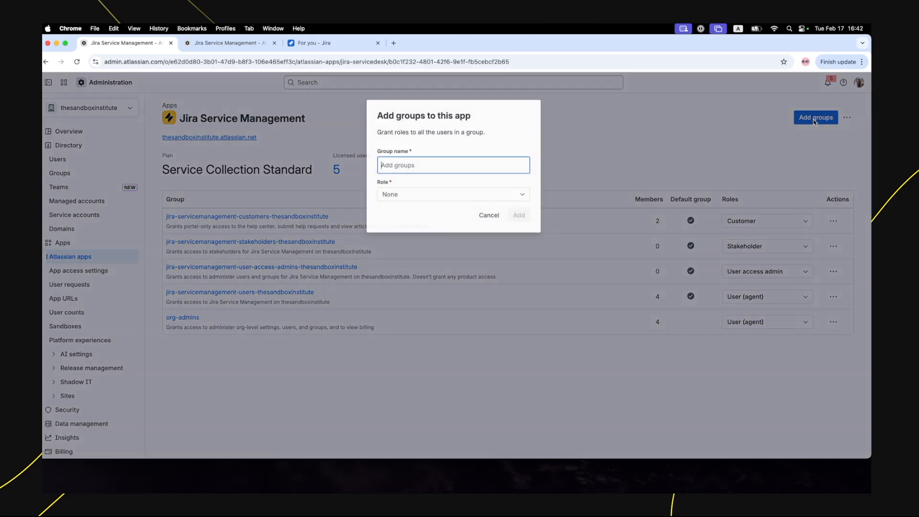
text(D)
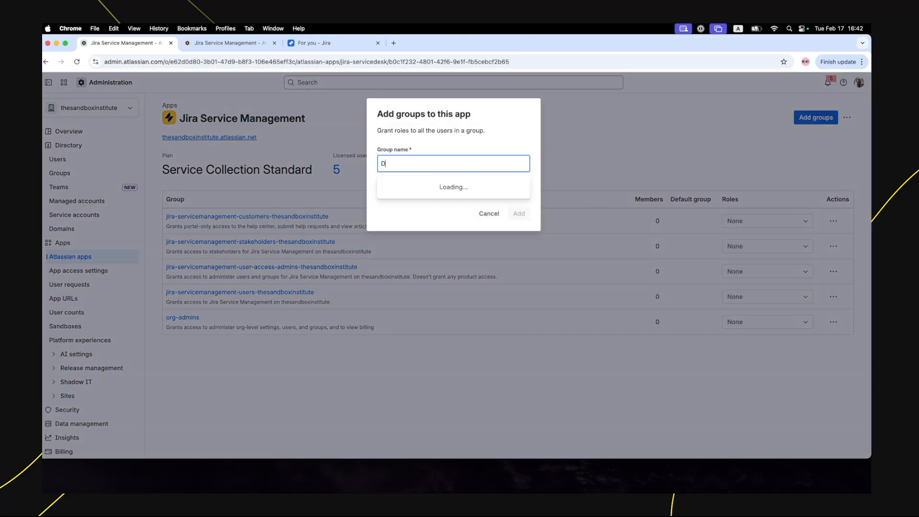
text(ev)
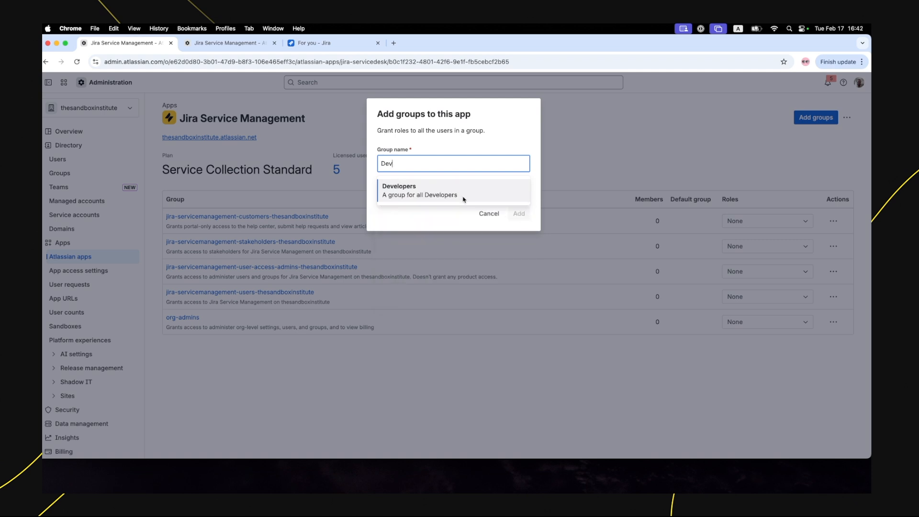
click(462, 198)
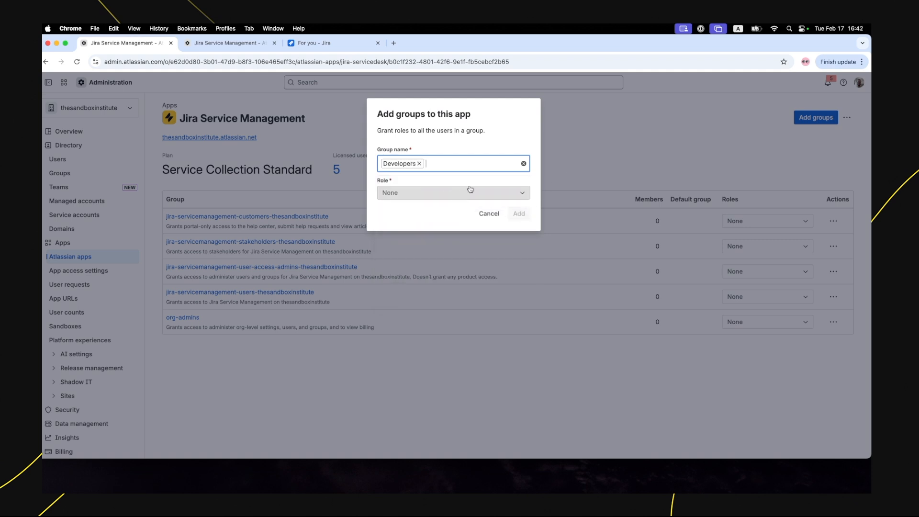
click(486, 192)
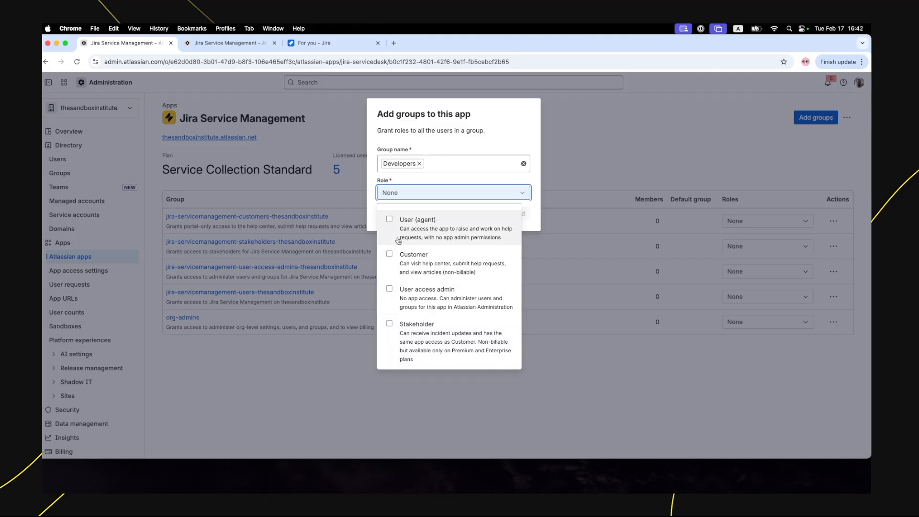
click(390, 220)
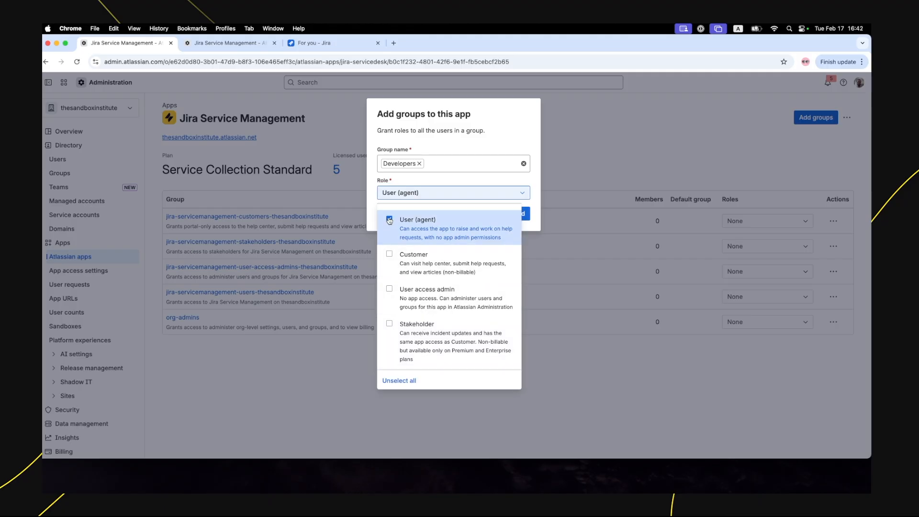
click(537, 218)
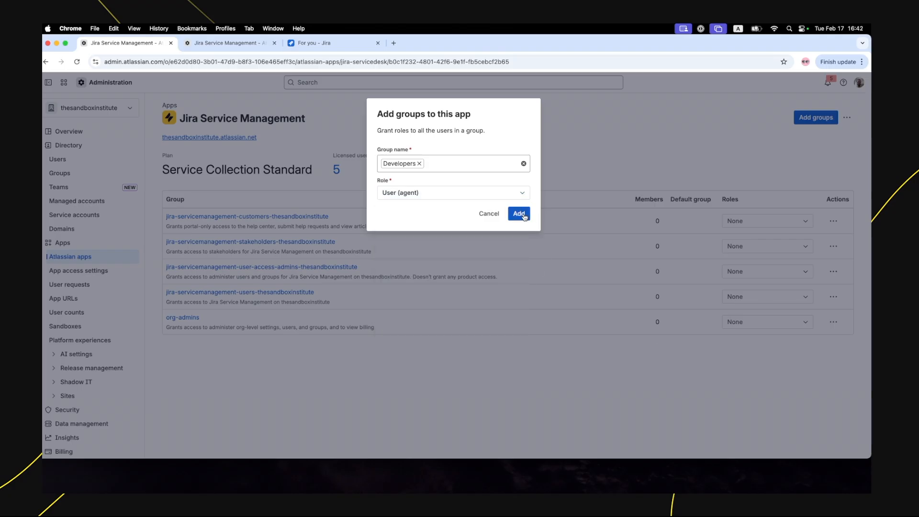
click(524, 217)
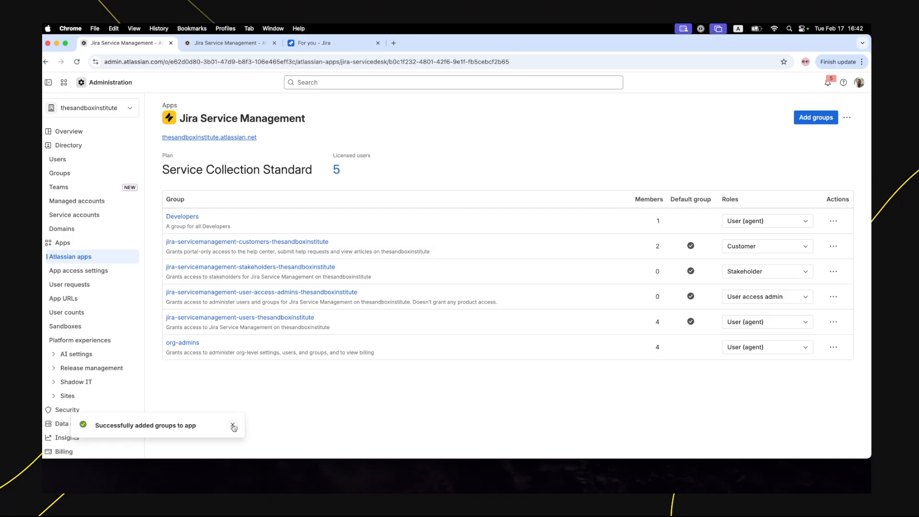
click(233, 425)
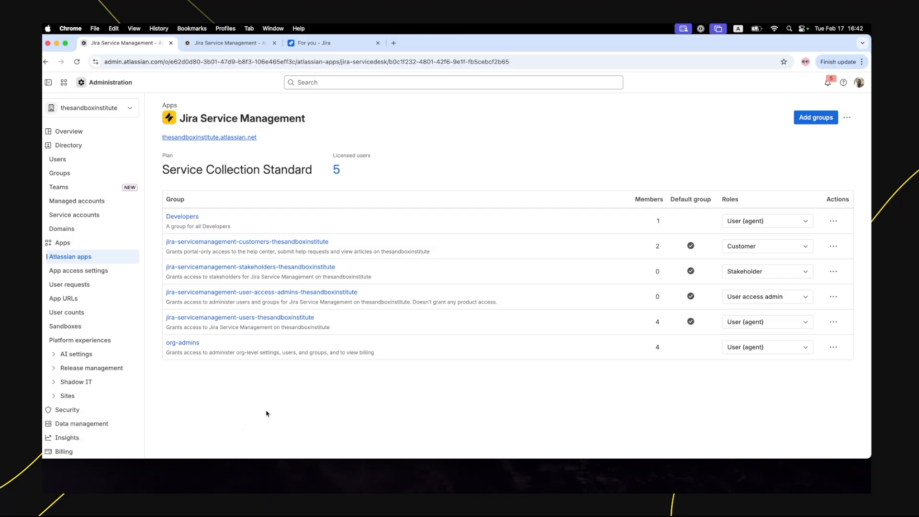